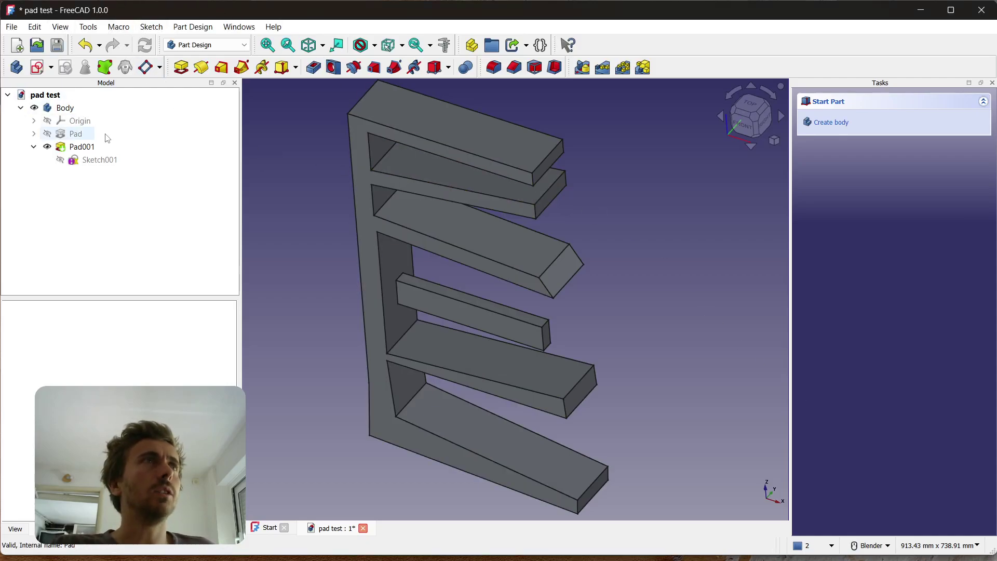
Open Pad001's pad parameters, showing Dimension type and a 50.00 mm length
double_click(91, 147)
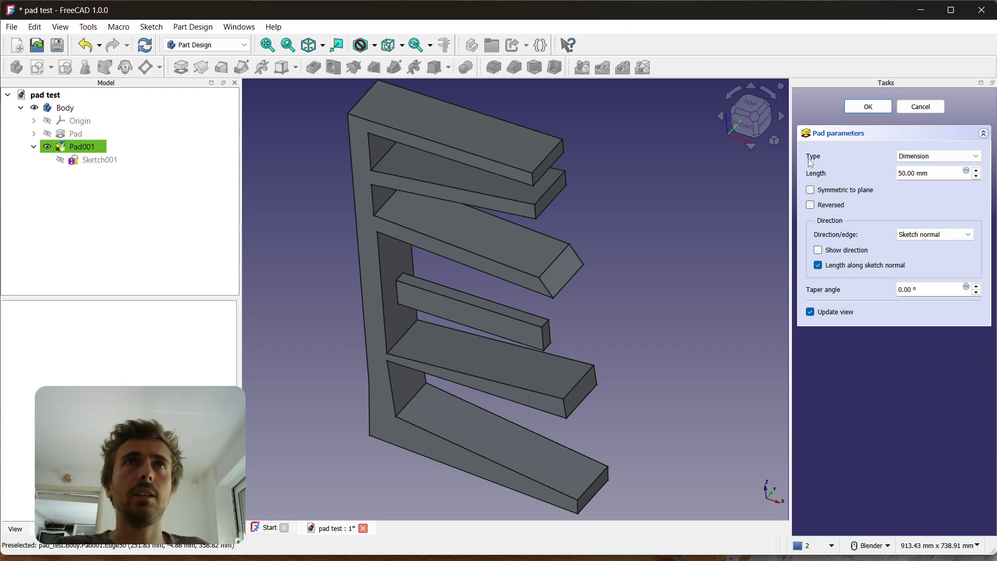
Make Pad001 a Two dimensions pad with a 60 mm first length and a larger second length
left_click(910, 158)
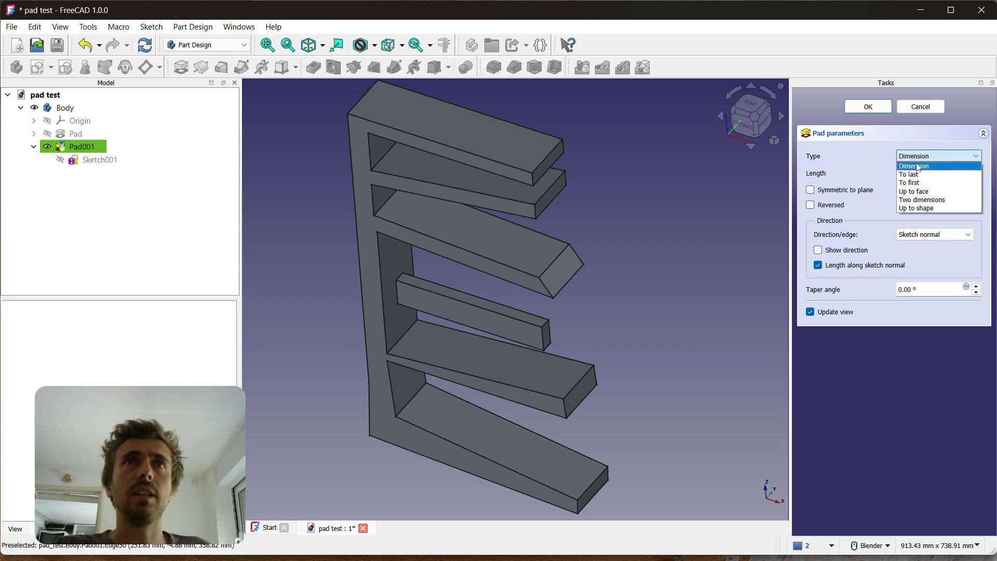
left_click(929, 200)
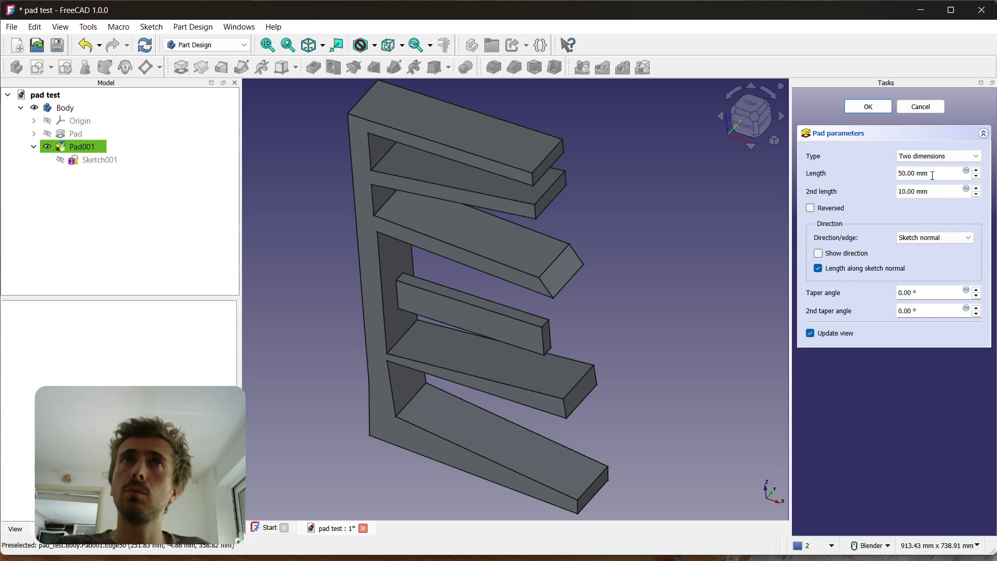
left_click(917, 192)
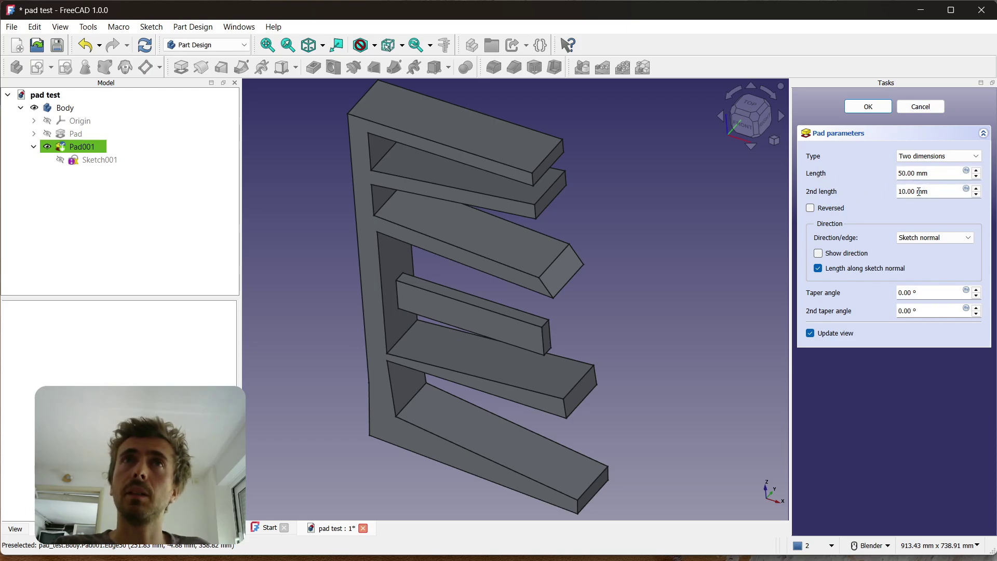
left_click(917, 156)
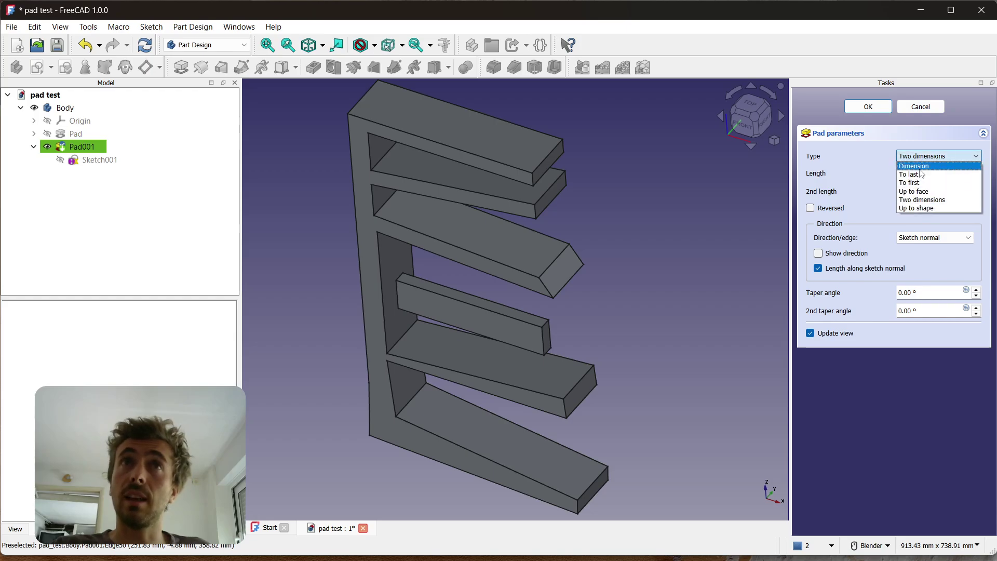
left_click(916, 159)
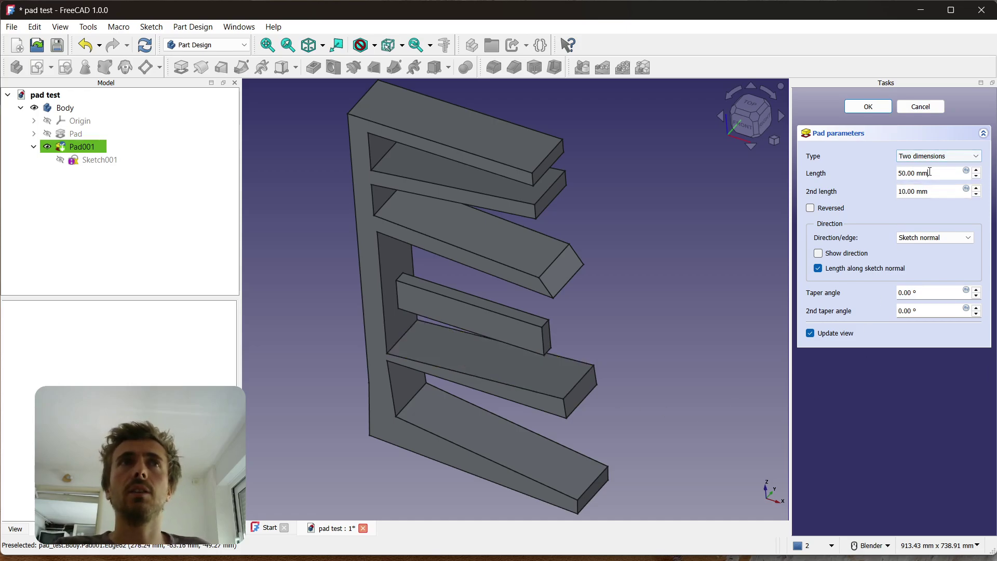
double_click(906, 173)
scroll(928, 192, "up", 9)
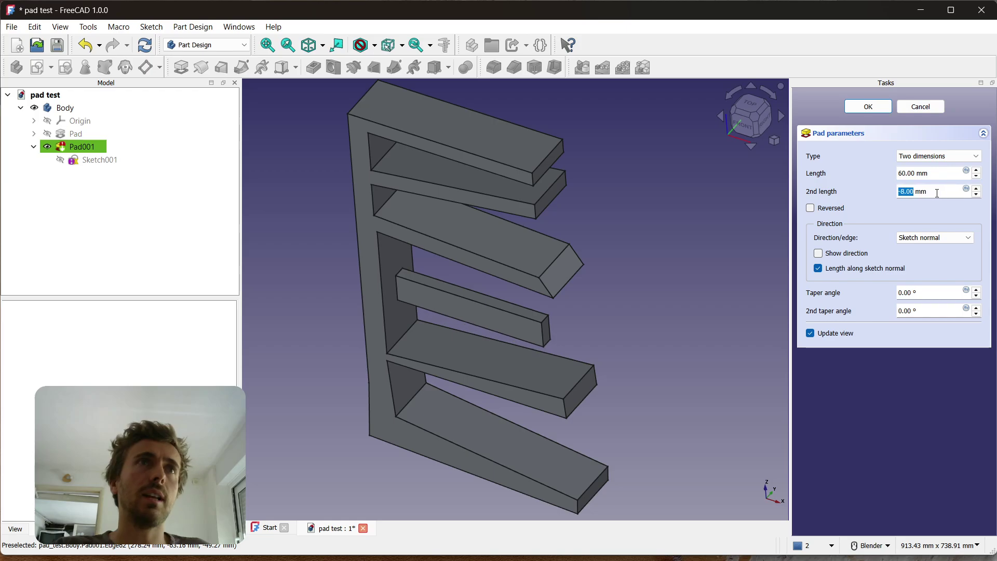
scroll(928, 192, "up", 5)
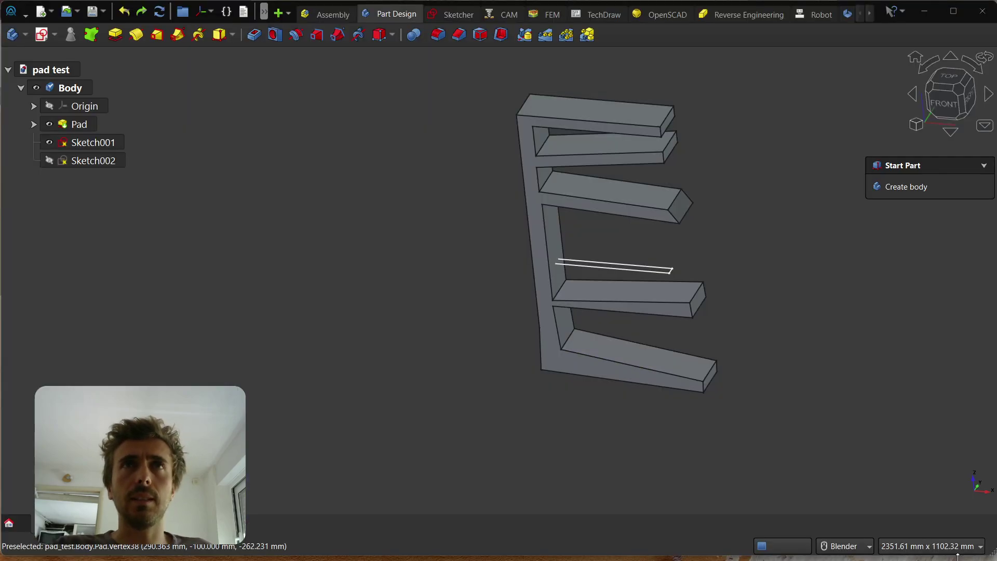
Pad Sketch001 into a new 10 mm Pad001 with Sides left at 1 side
left_click(109, 143)
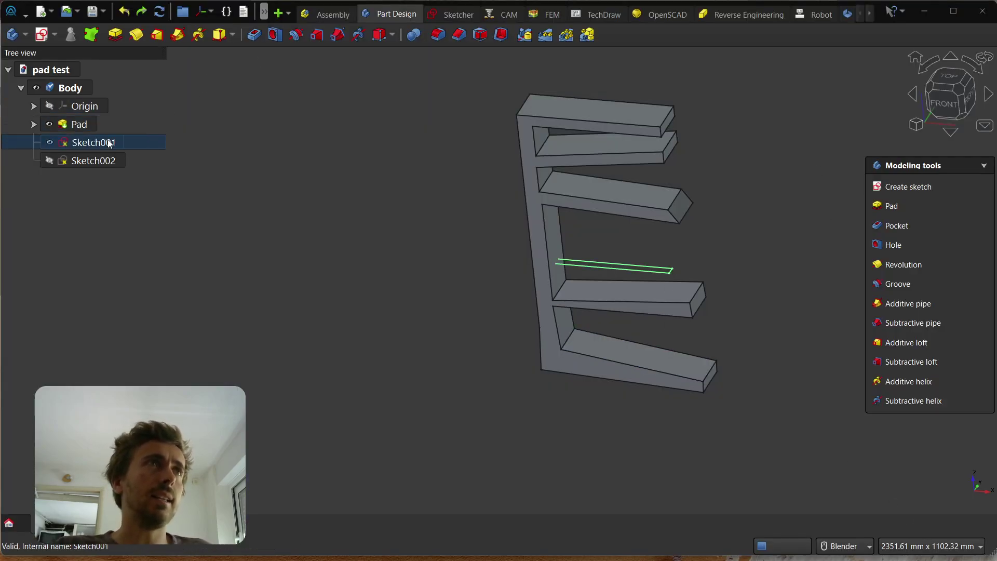
left_click(116, 35)
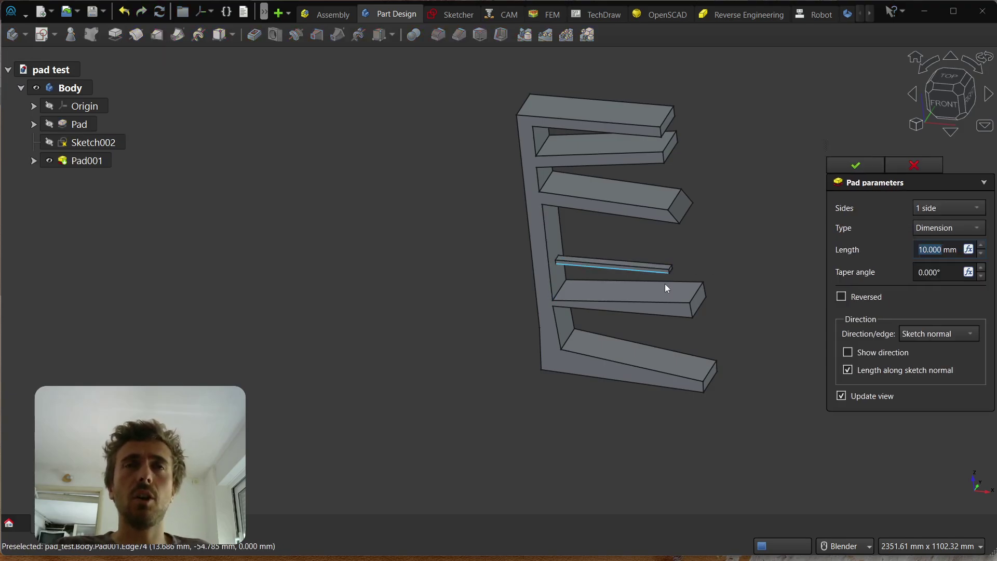
scroll(677, 258, "up", 3)
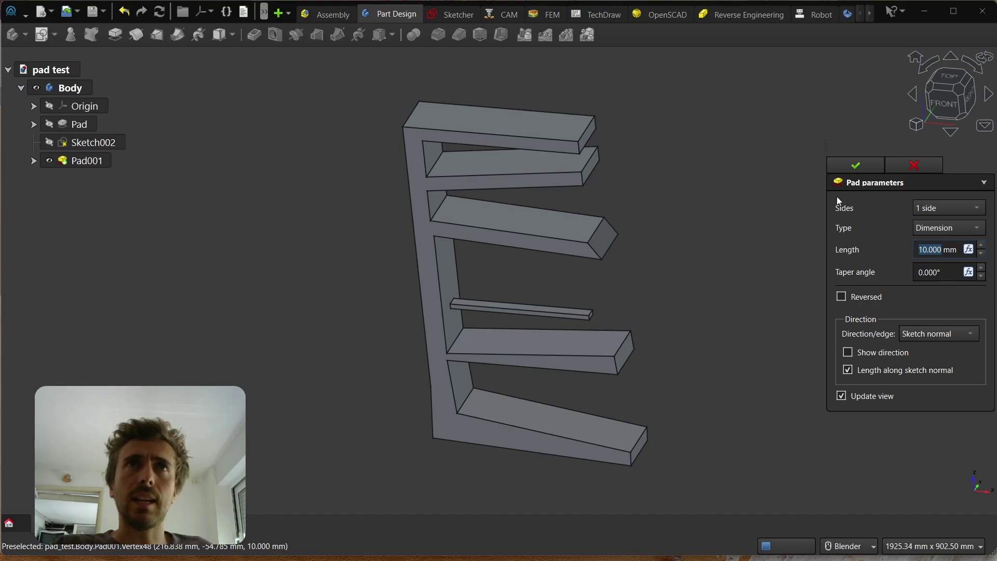
left_click(930, 208)
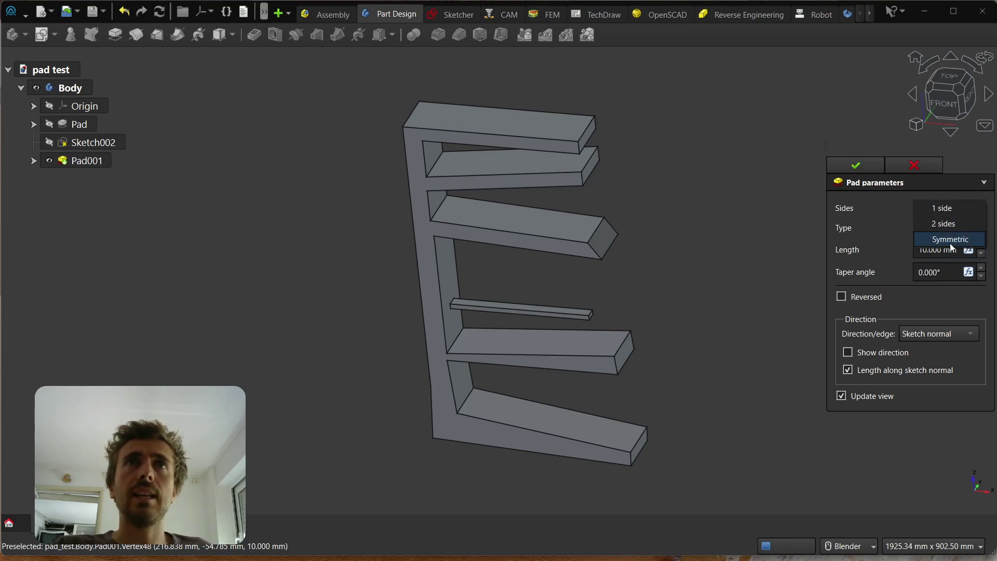
left_click(880, 205)
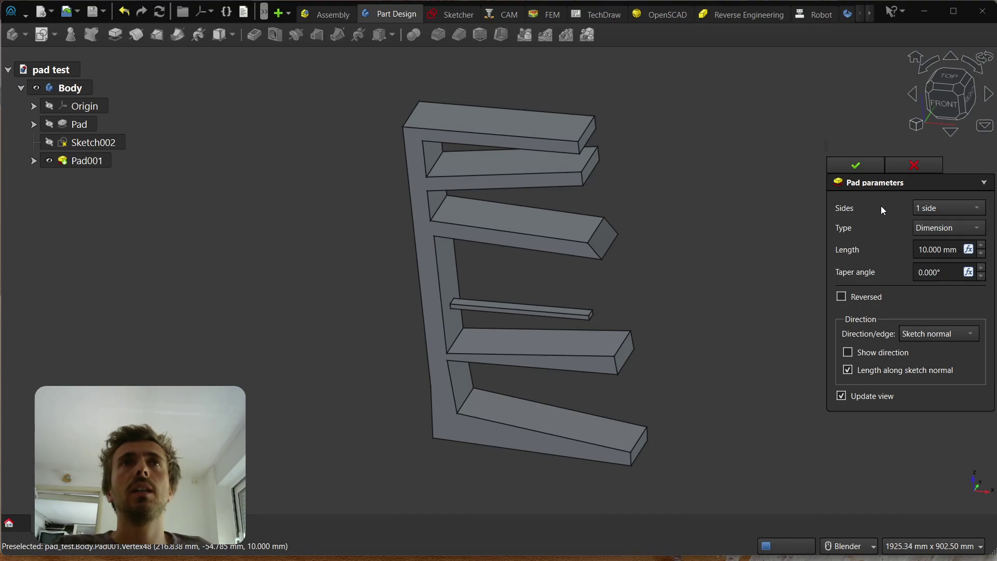
left_click(939, 210)
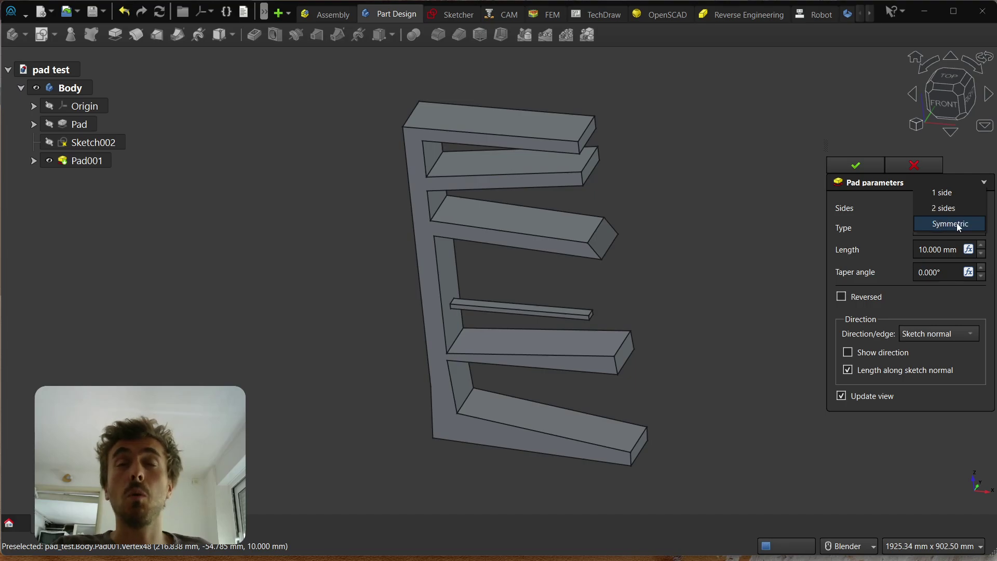
left_click(889, 211)
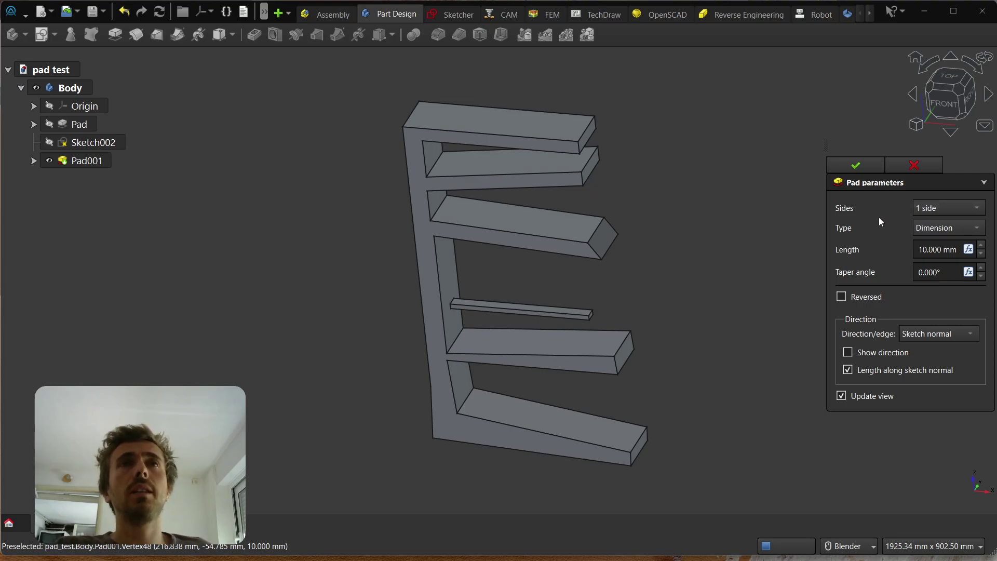
Make Pad001 a 2-sided Dimension pad, 30 mm on Side 1 and 10 mm on Side 2
left_click(938, 229)
left_click(941, 233)
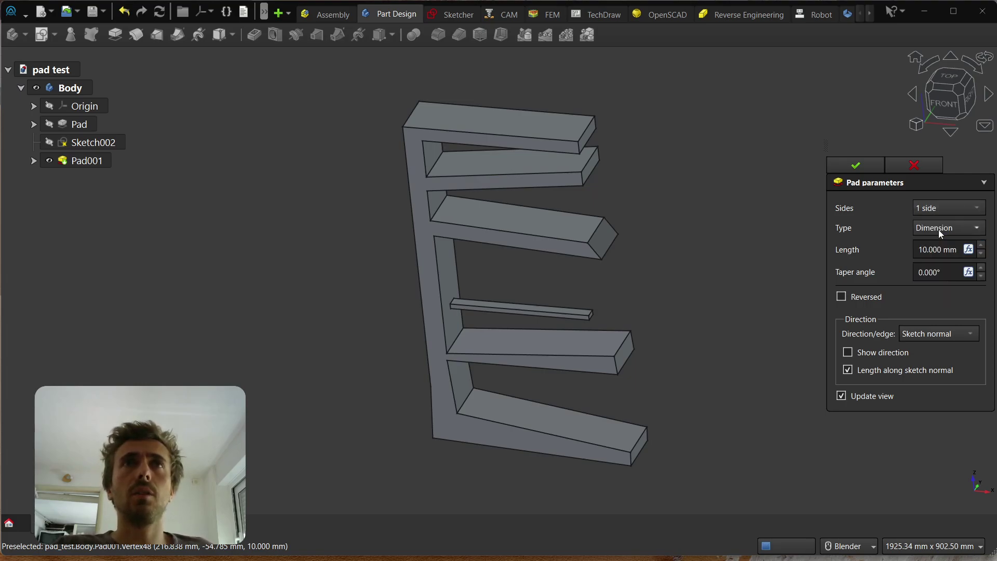
scroll(936, 249, "up", 12)
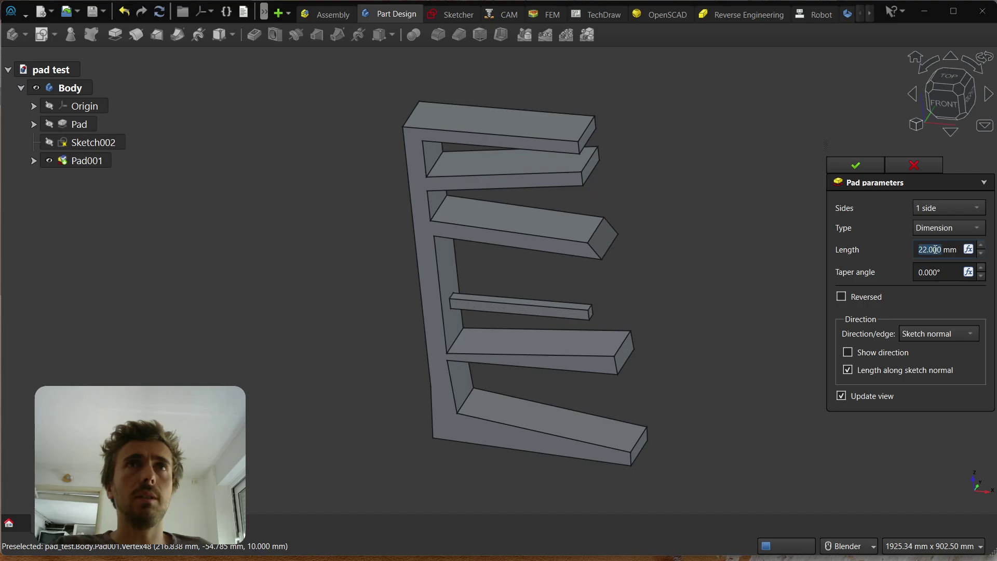
scroll(946, 253, "up", 8)
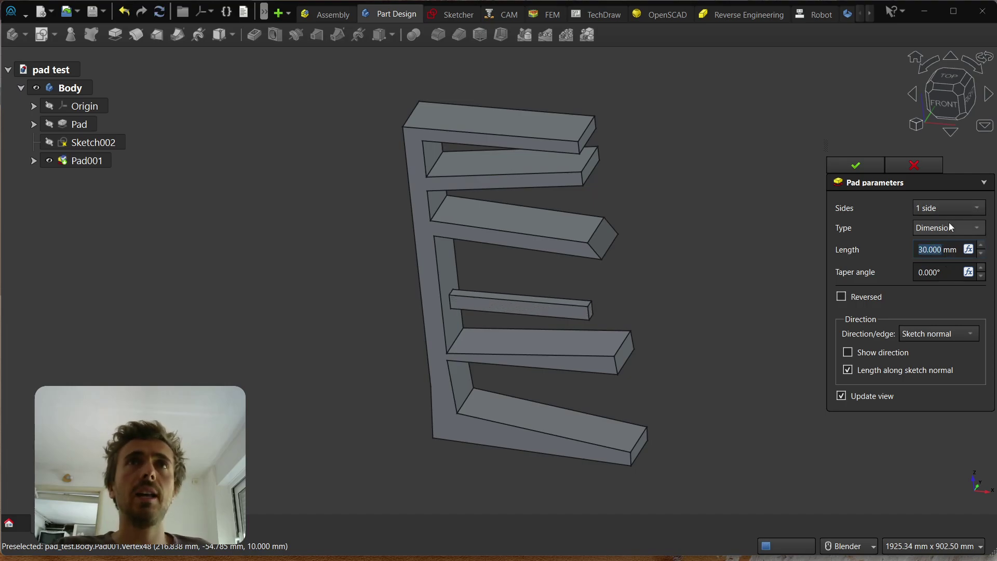
left_click(948, 227)
left_click(954, 247)
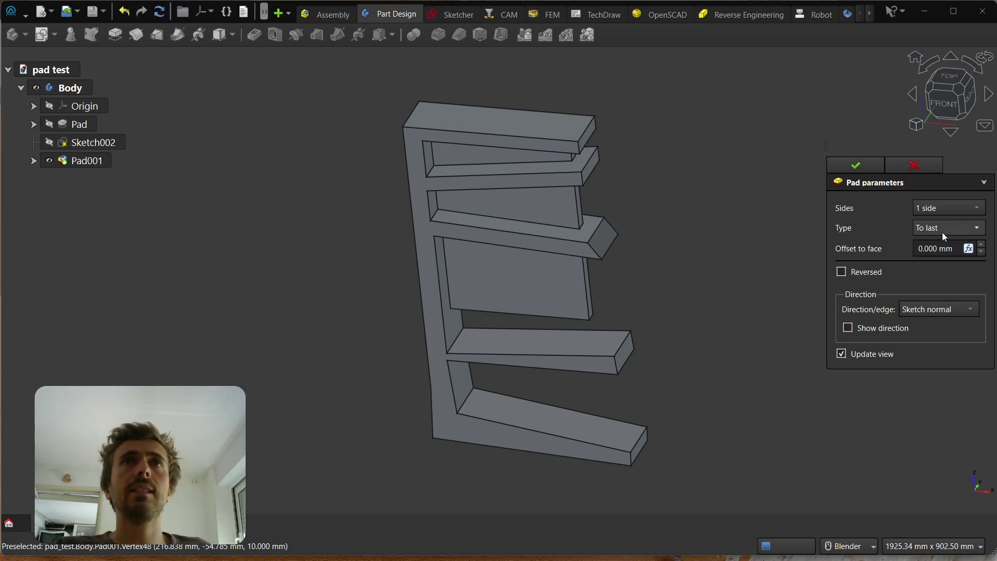
left_click(941, 228)
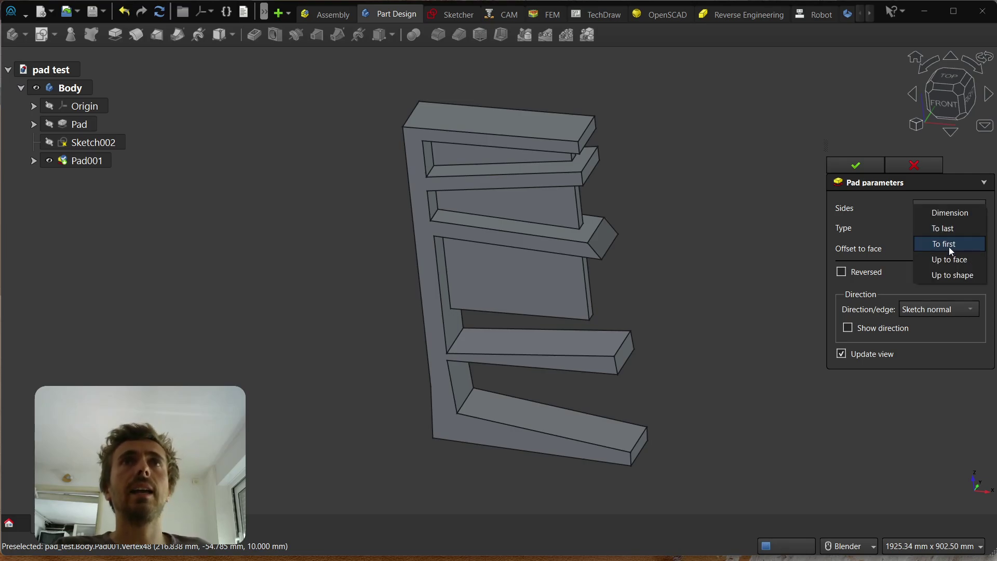
left_click(958, 214)
left_click(946, 210)
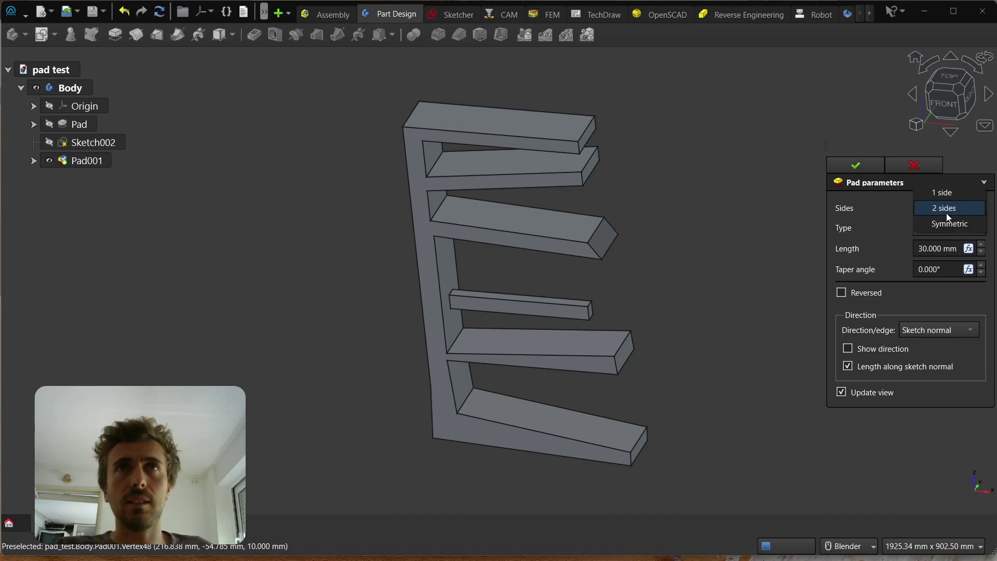
left_click(949, 210)
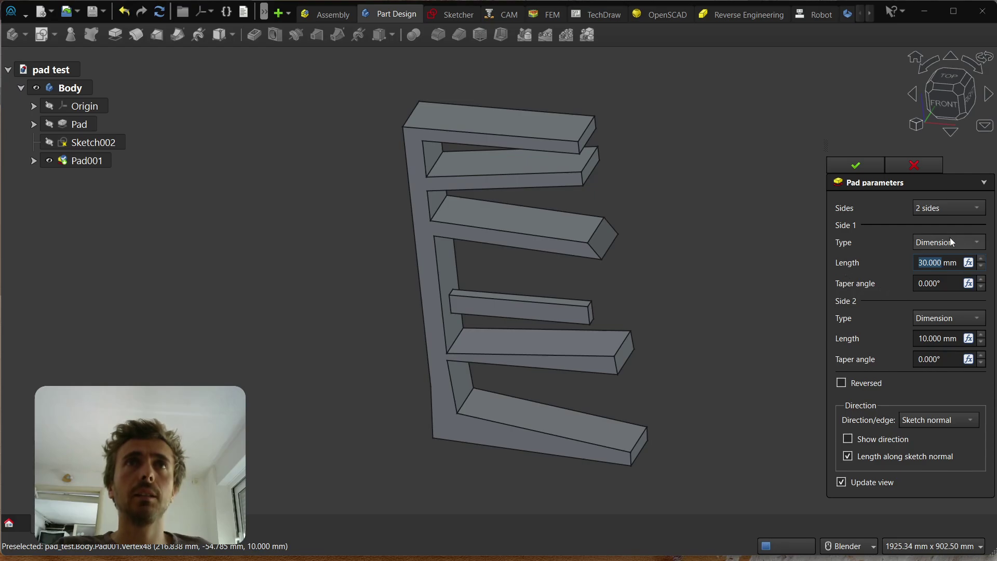
Set Side 1 to To last and Side 2 to Up to face, after trying To first and To last
left_click(933, 247)
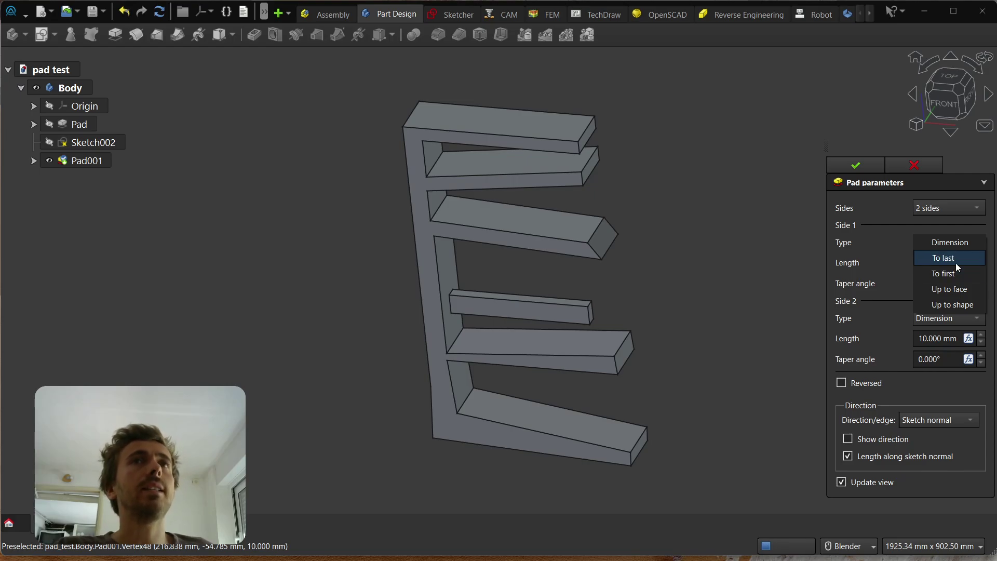
left_click(956, 263)
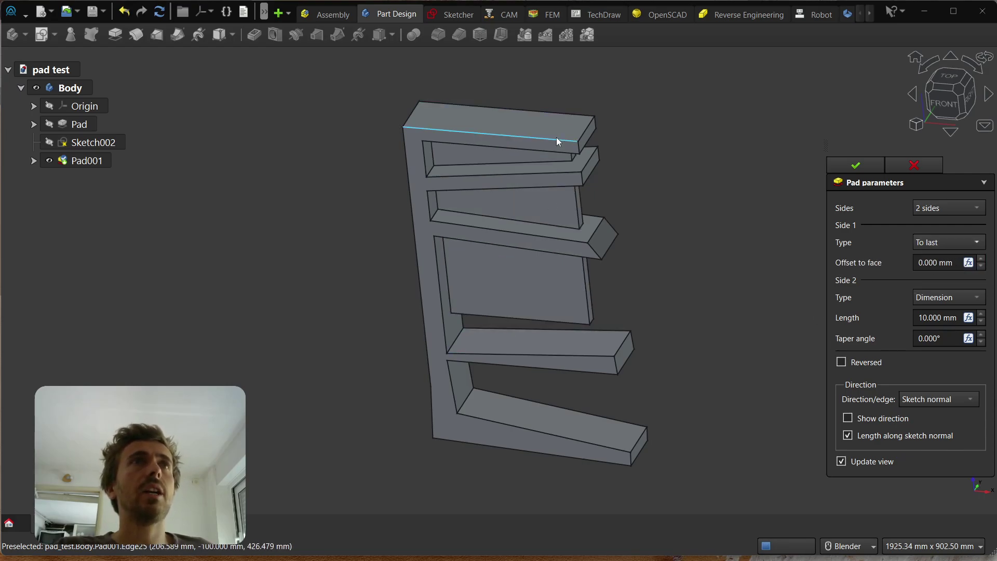
left_click(932, 297)
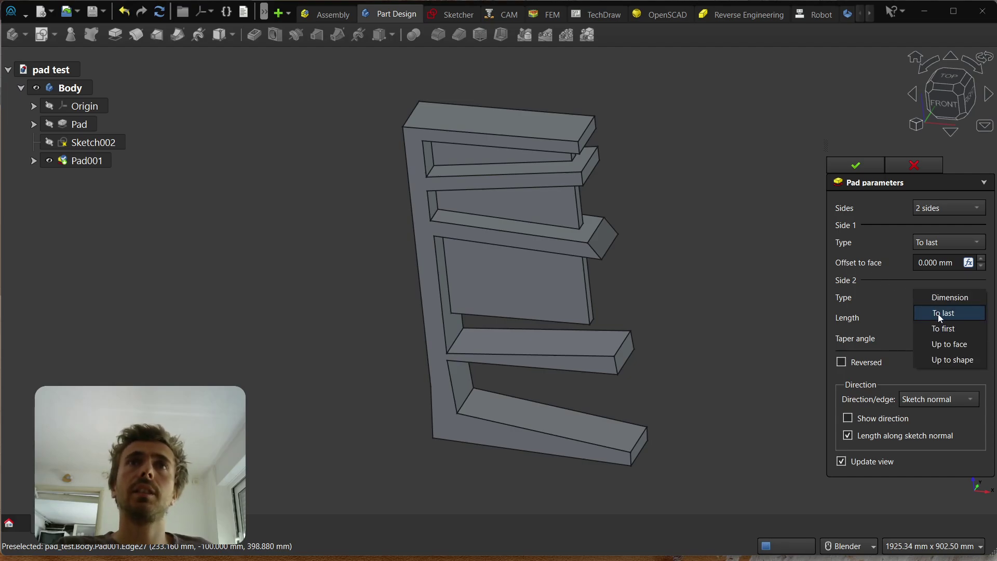
left_click(946, 327)
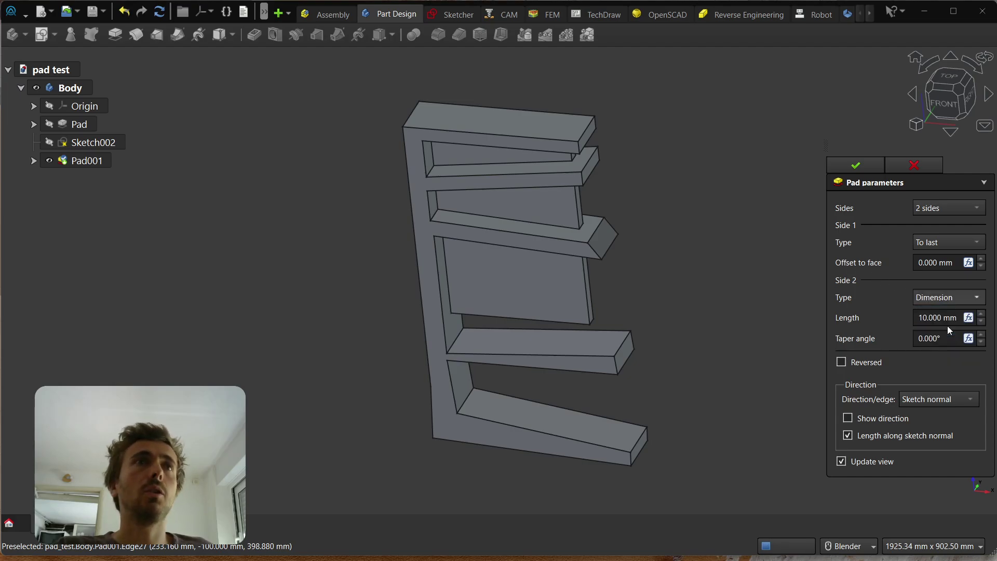
left_click(950, 299)
left_click(959, 283)
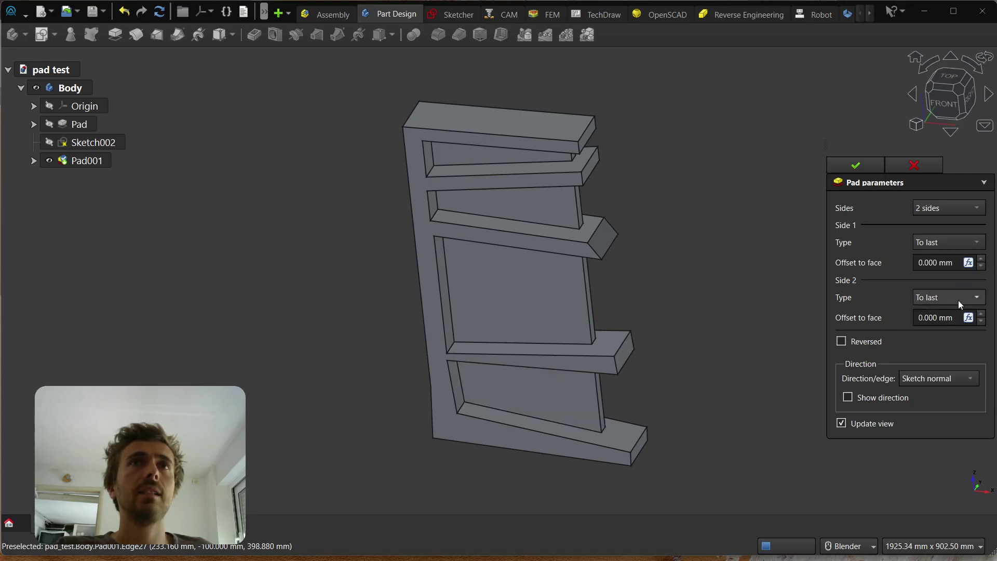
left_click(957, 300)
left_click(950, 326)
middle_click_drag(492, 320, 563, 216)
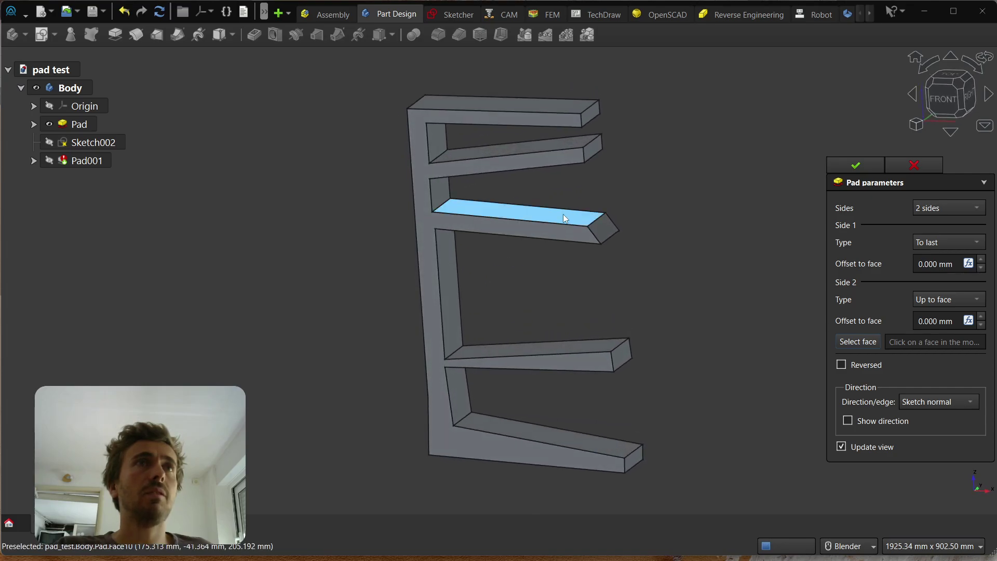
End Side 2 at the arm's face Pad:Face10, leaving Reversed unchecked
left_click(566, 218)
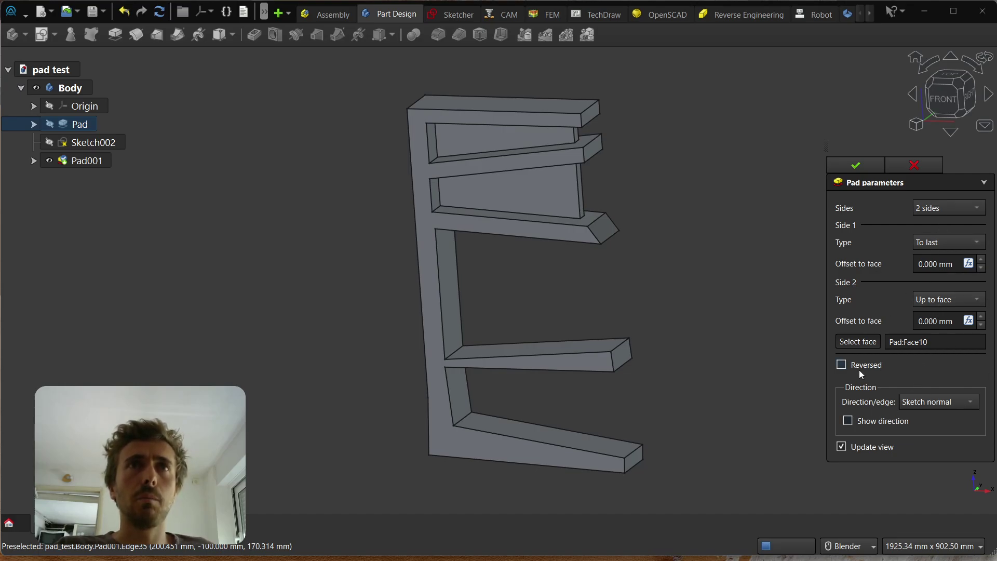
left_click(841, 365)
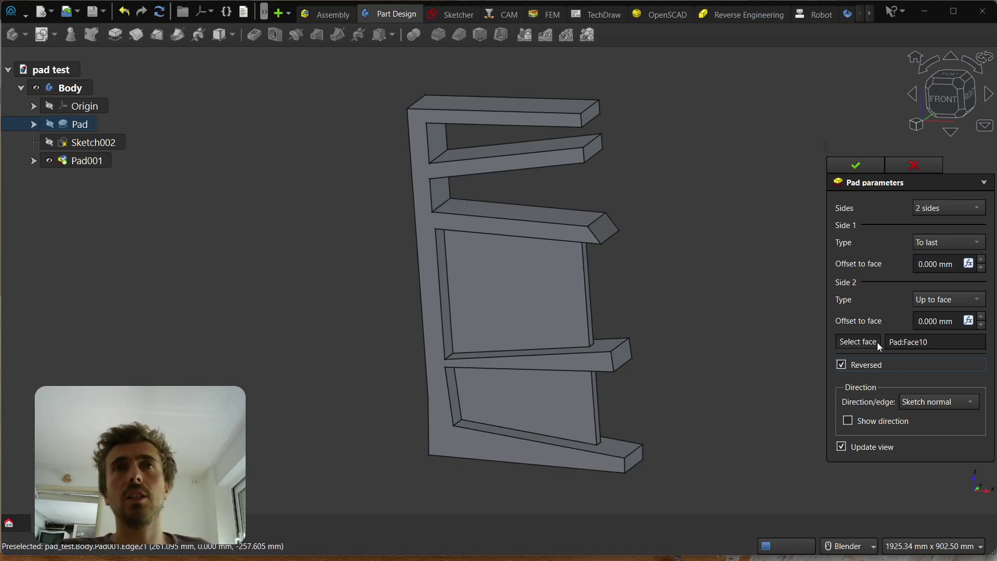
left_click(864, 366)
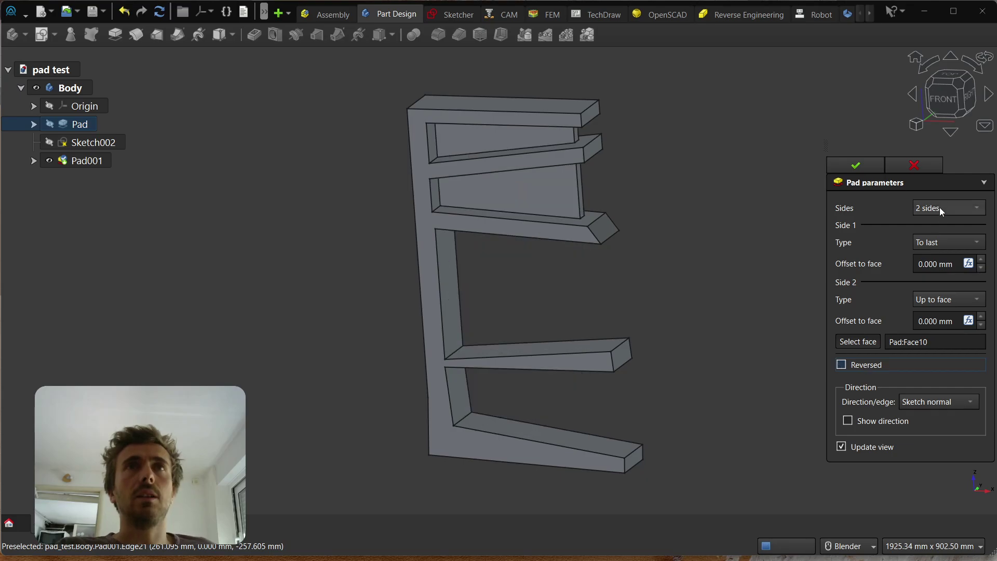
left_click(961, 208)
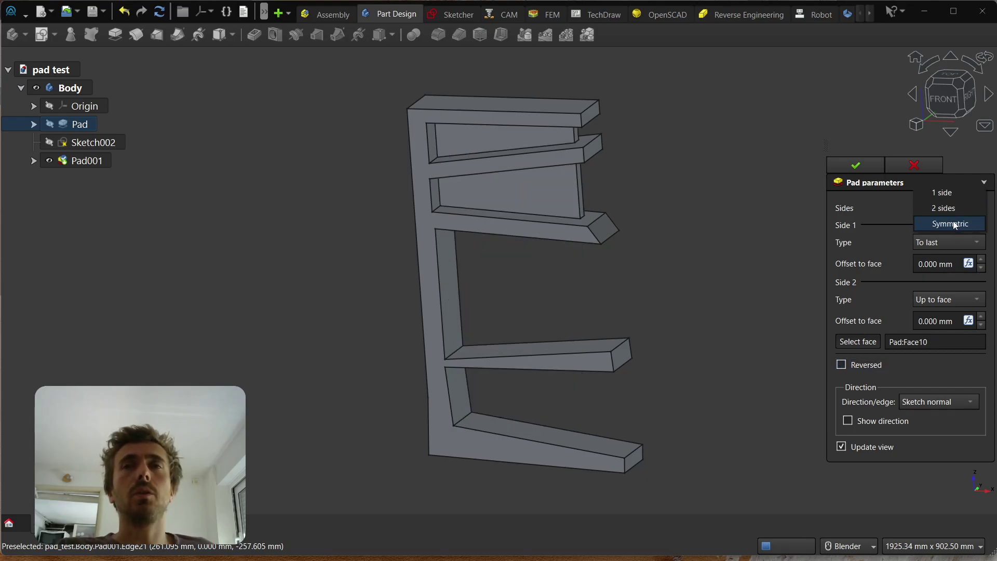
Switch Pad001 to Symmetric, show its Sketch001 outline, and view the model from the front
left_click(952, 224)
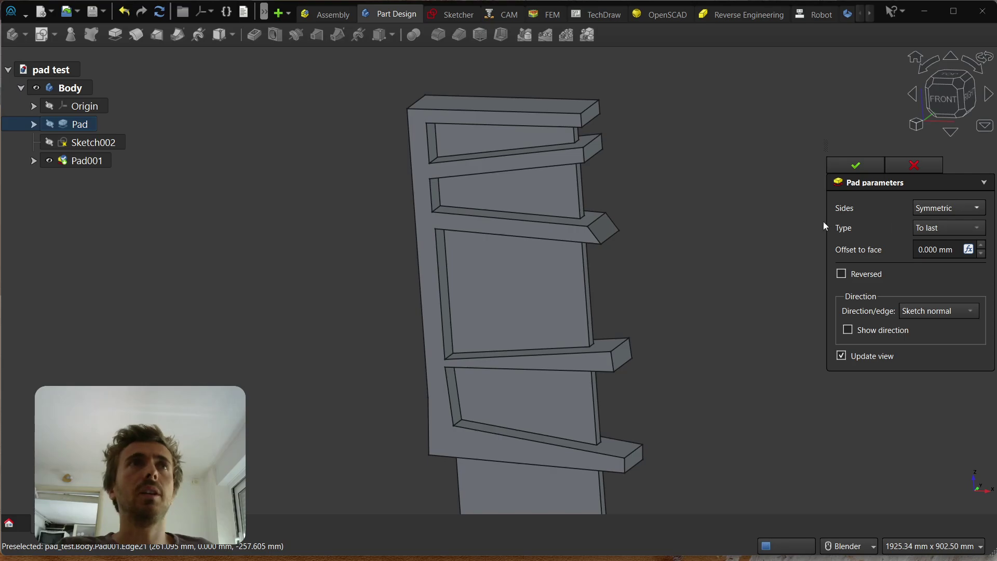
scroll(746, 136, "down", 1)
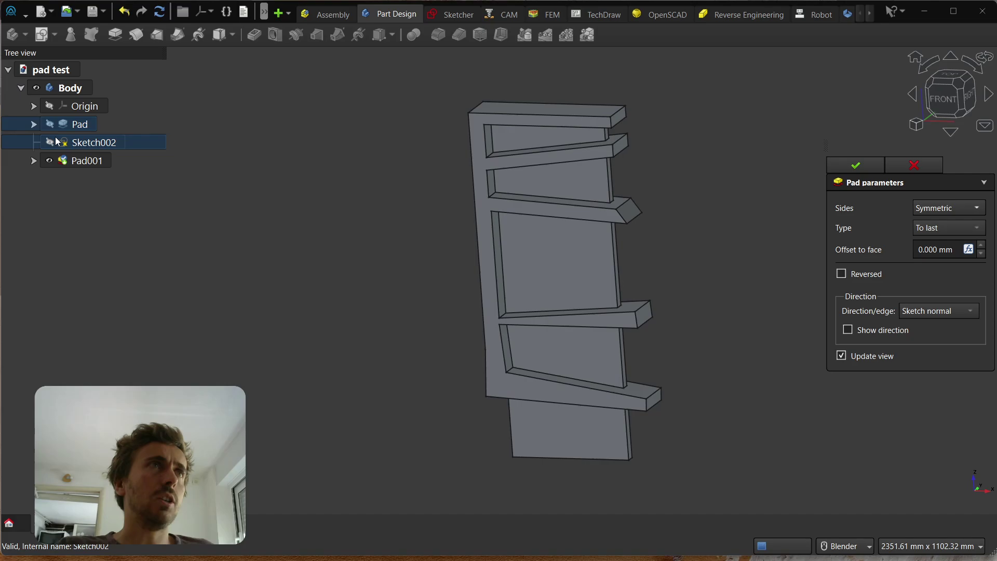
left_click(33, 160)
left_click(62, 179)
scroll(429, 359, "up", 1)
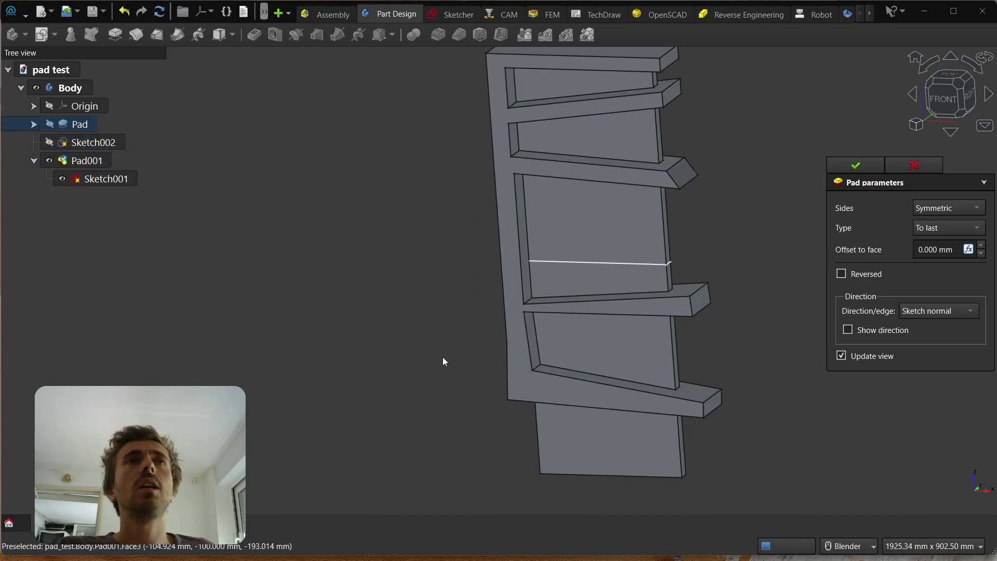
left_click(942, 99)
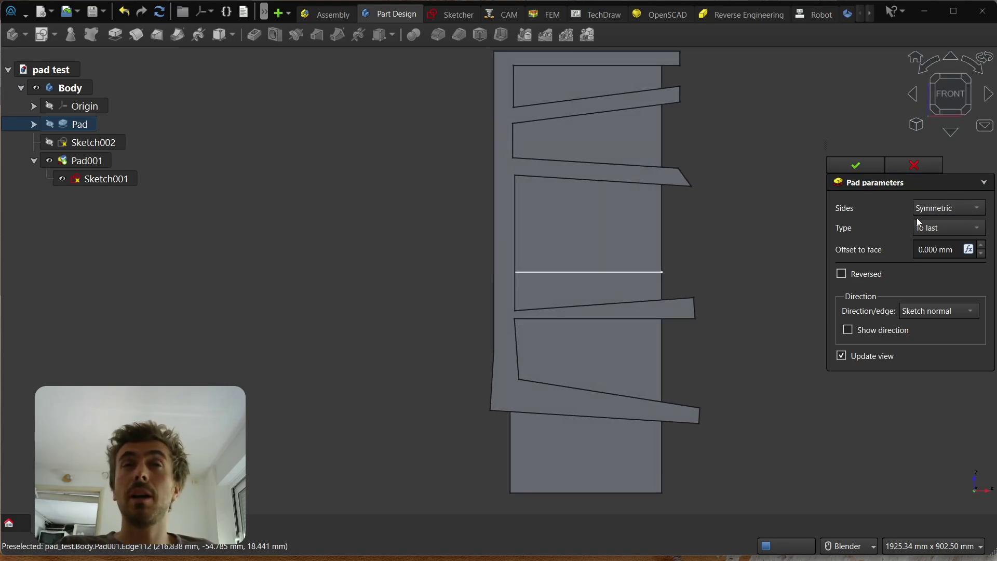
scroll(661, 279, "down", 1)
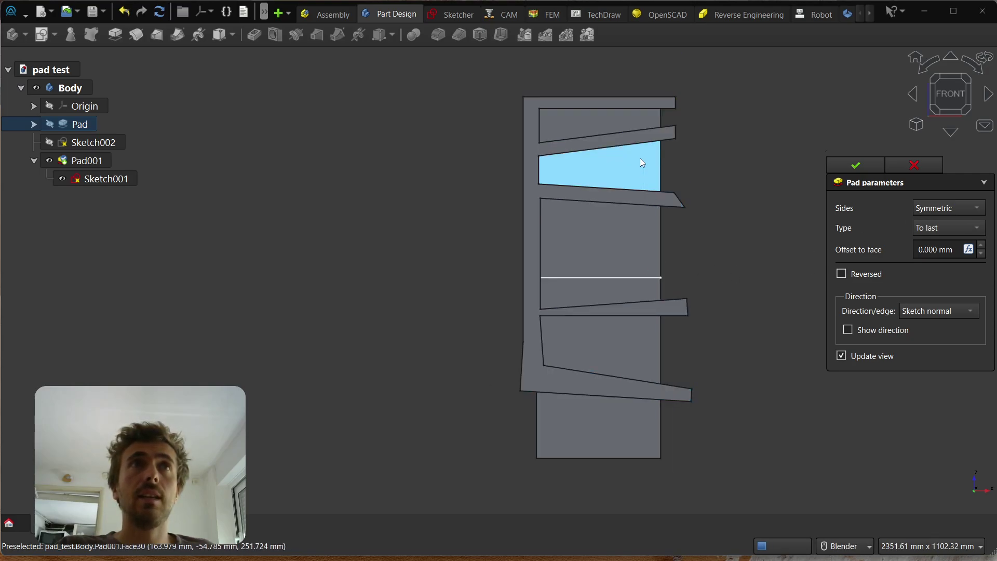
scroll(655, 278, "down", 1)
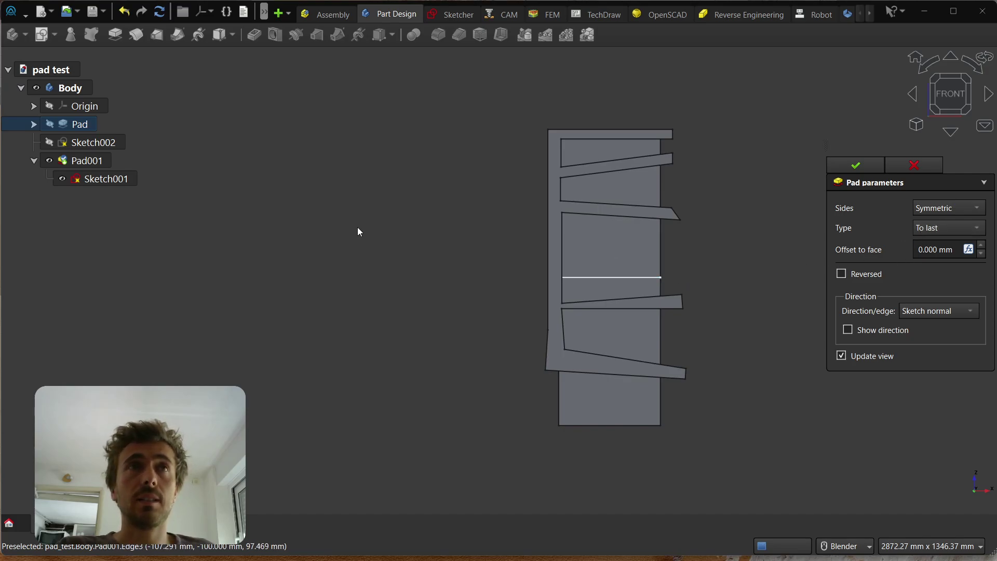
Enable Reversed on the symmetric To last Pad001 and select the bottom arm's lower edge
left_click(842, 274)
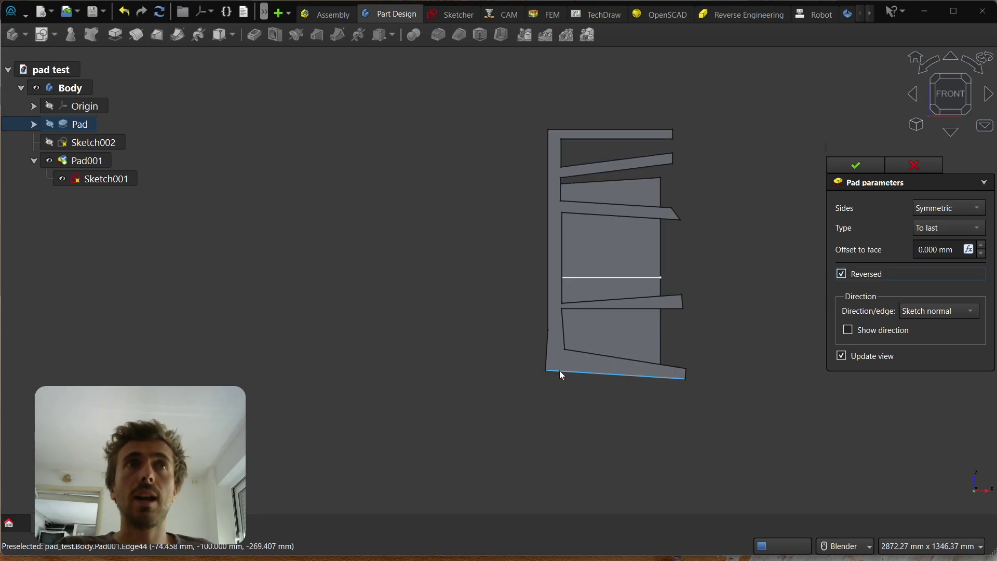
left_click(617, 373)
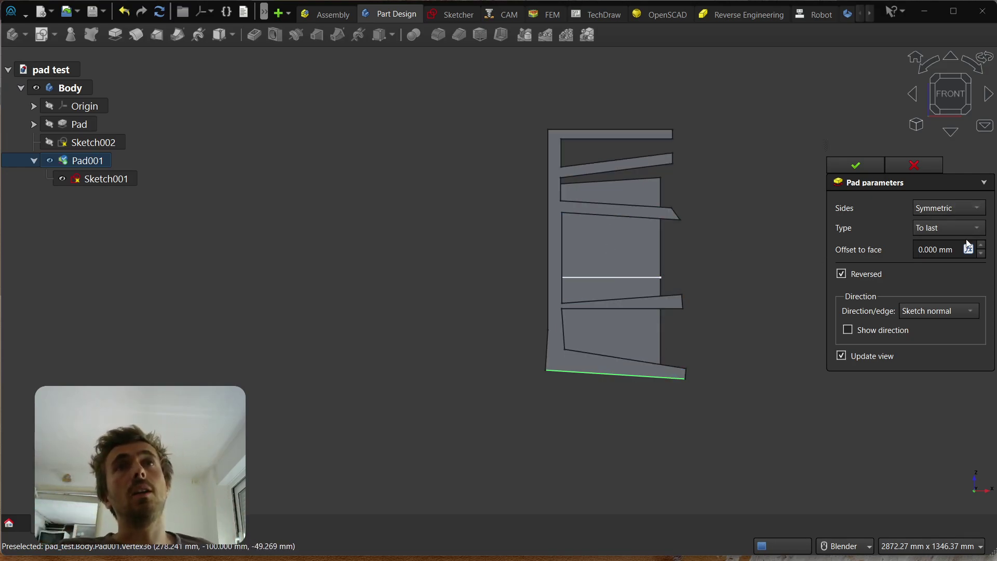
left_click(960, 208)
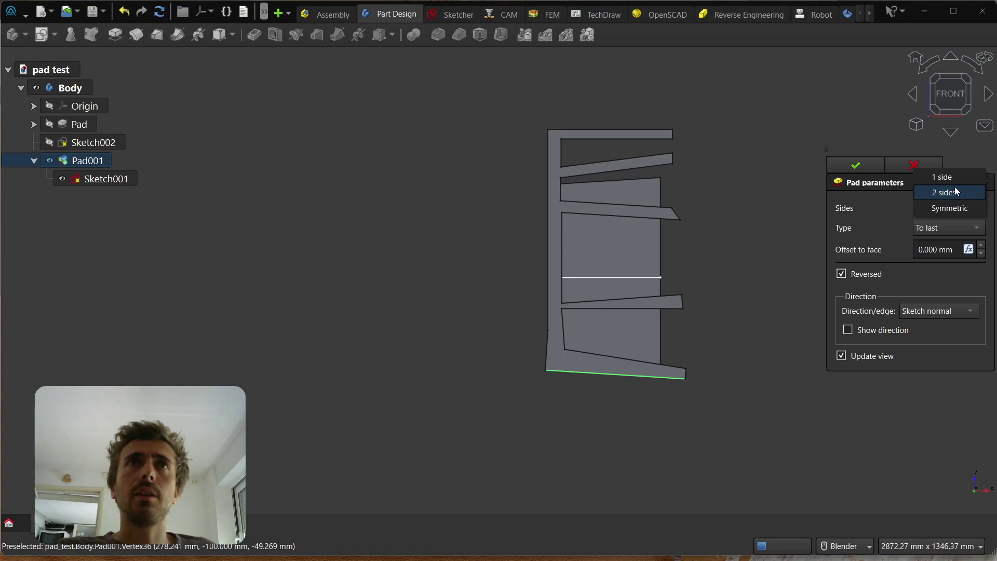
Switch Pad001 back to 2 sides, restoring To last and Up to face at Pad:Face10
left_click(964, 193)
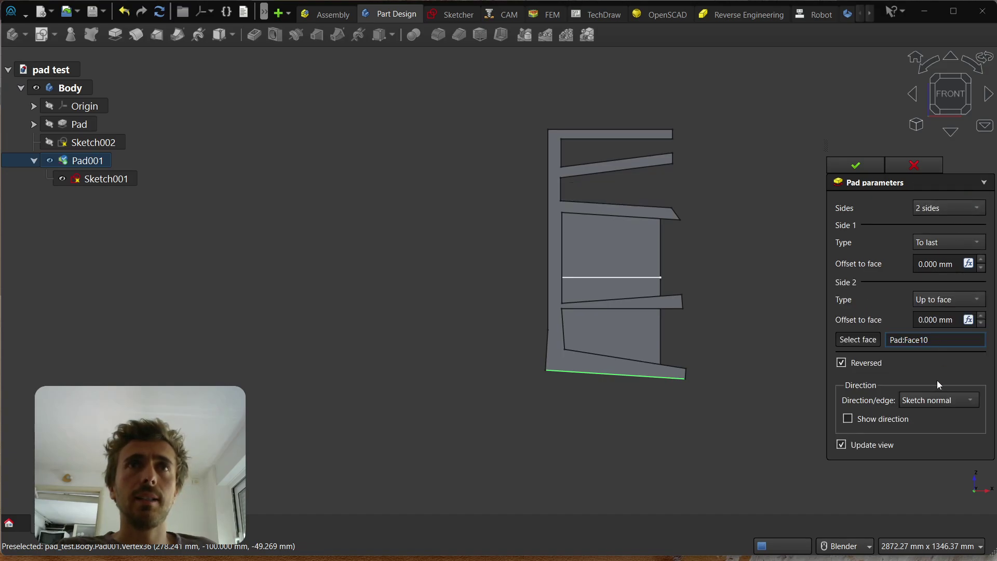